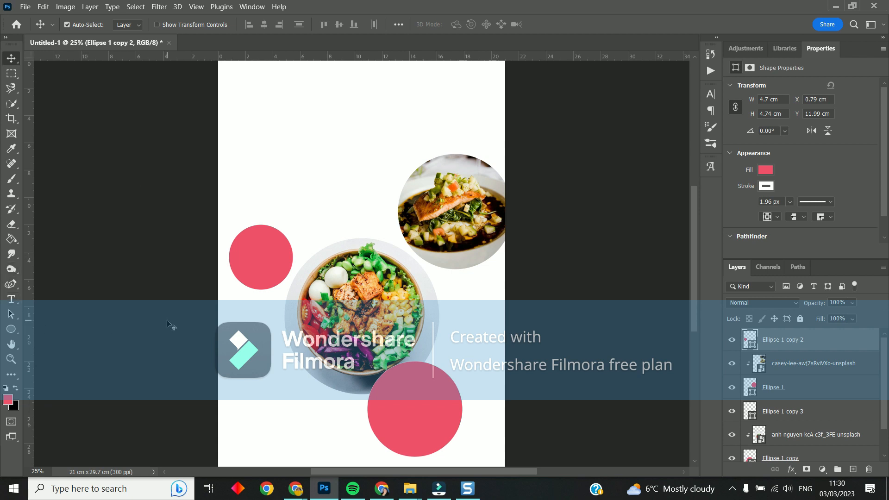
# Start a horizontal text line near the page's upper-left corner
pyautogui.click(13, 301)
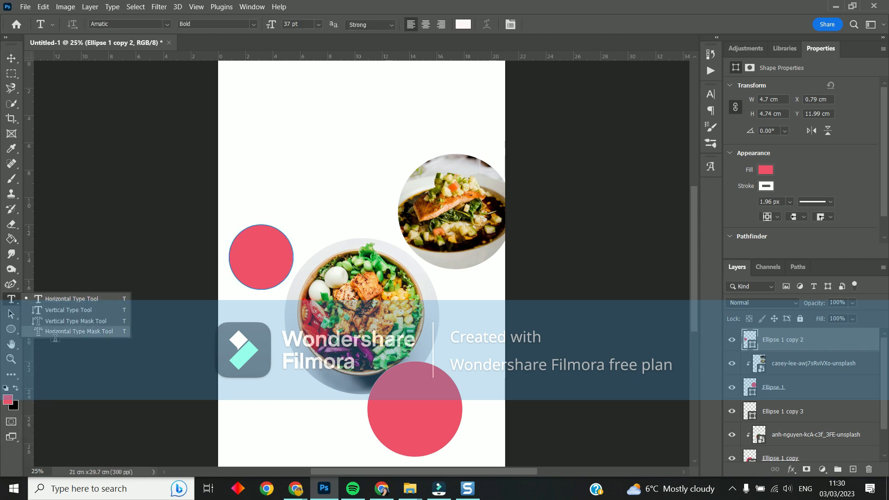
pyautogui.click(60, 300)
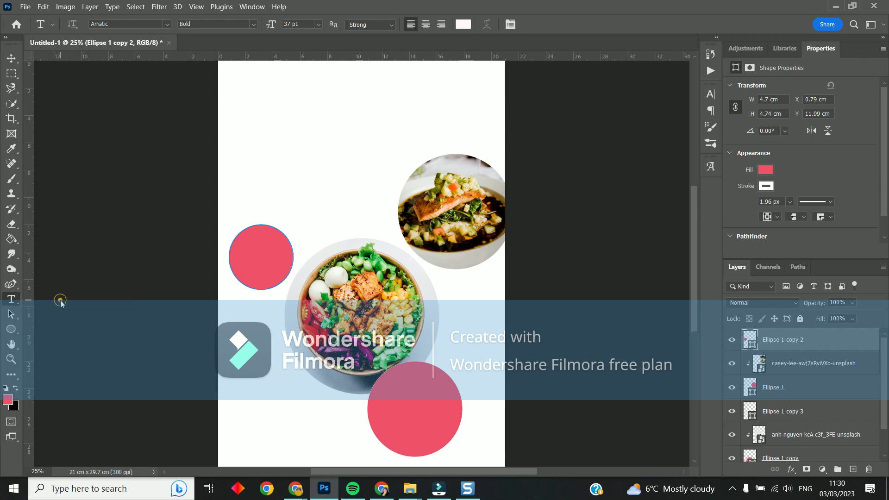
pyautogui.click(228, 93)
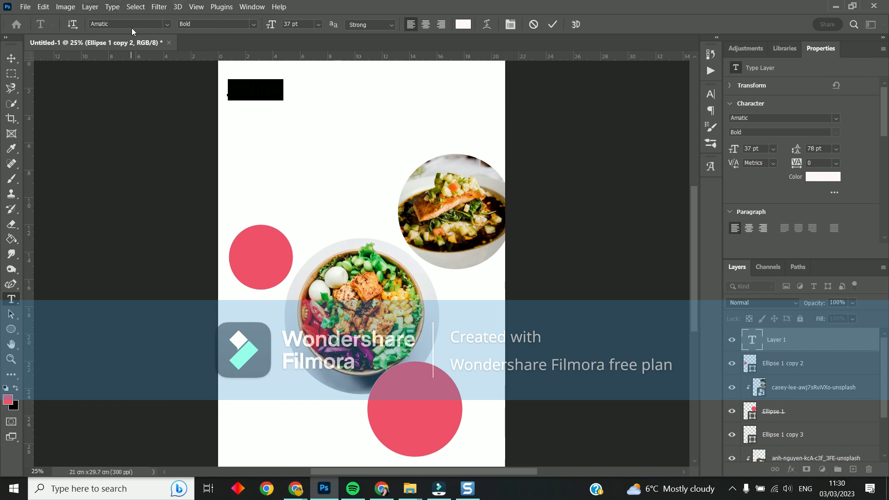
# Examine the available fonts, the character settings and the warp styles for the placeholder text
pyautogui.click(167, 24)
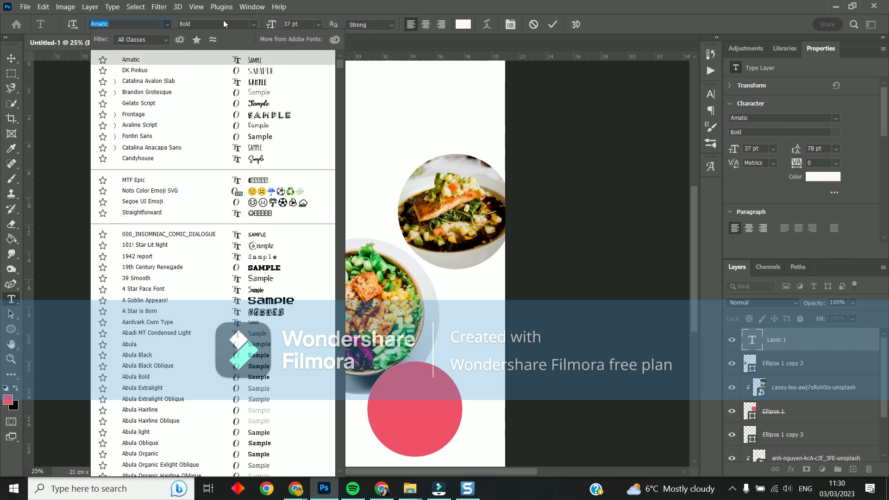
pyautogui.click(251, 23)
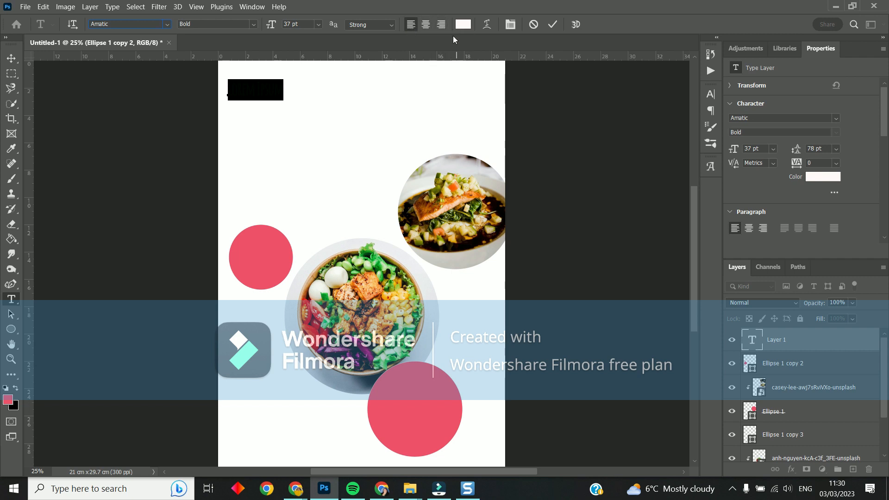
pyautogui.click(512, 26)
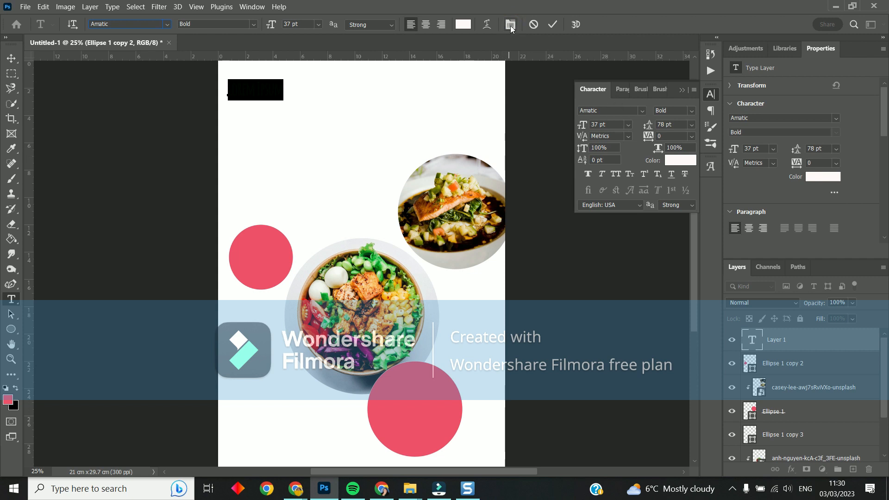
pyautogui.click(511, 26)
pyautogui.click(486, 24)
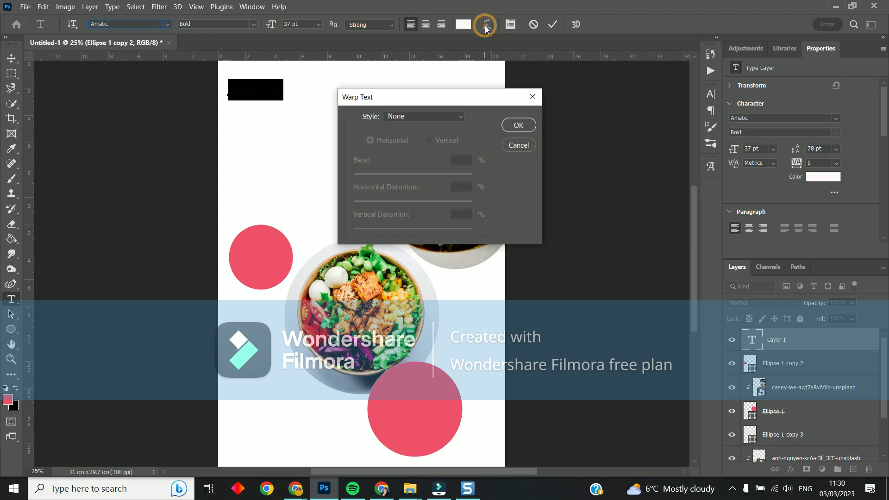
pyautogui.click(433, 116)
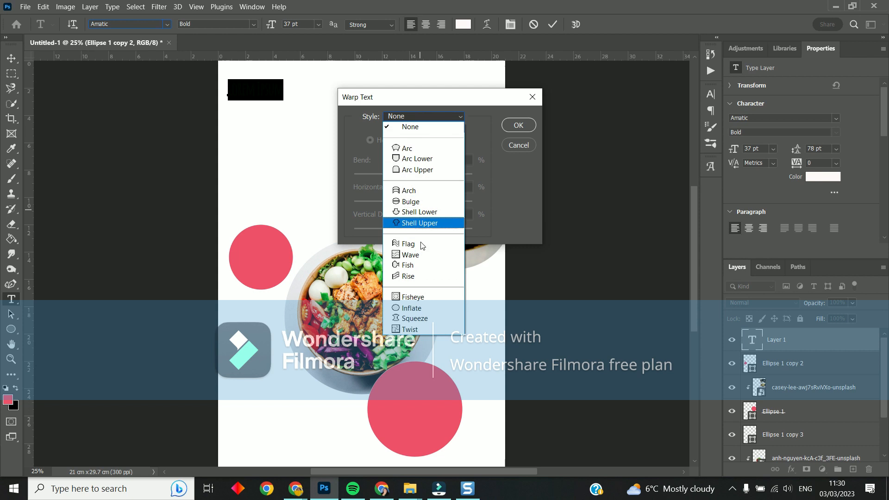
pyautogui.click(519, 145)
pyautogui.click(518, 146)
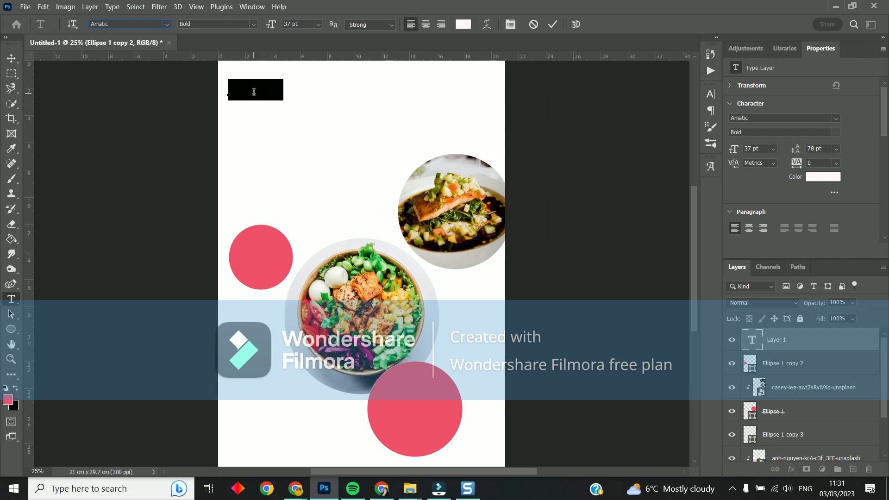
# Replace the placeholder text with "ECIPE BOOK" and set its colour to black (000000)
pyautogui.write('Thetaurant')
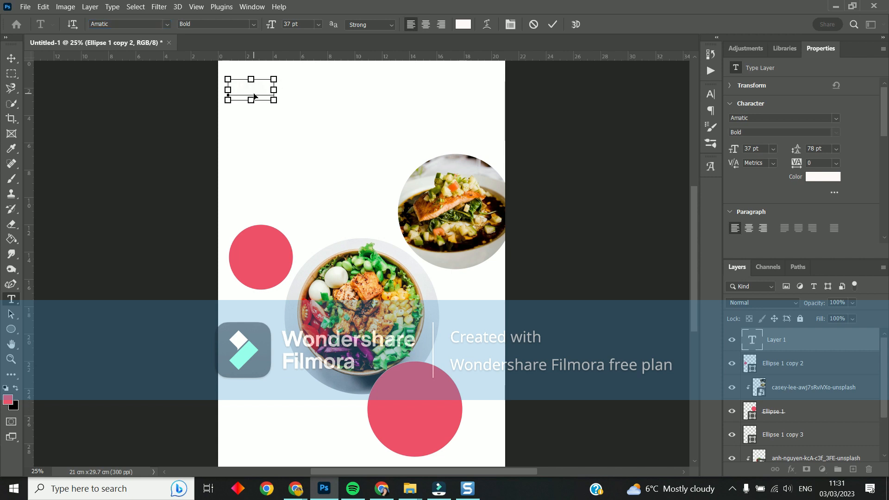
pyautogui.hotkey('ctrl', 'a')
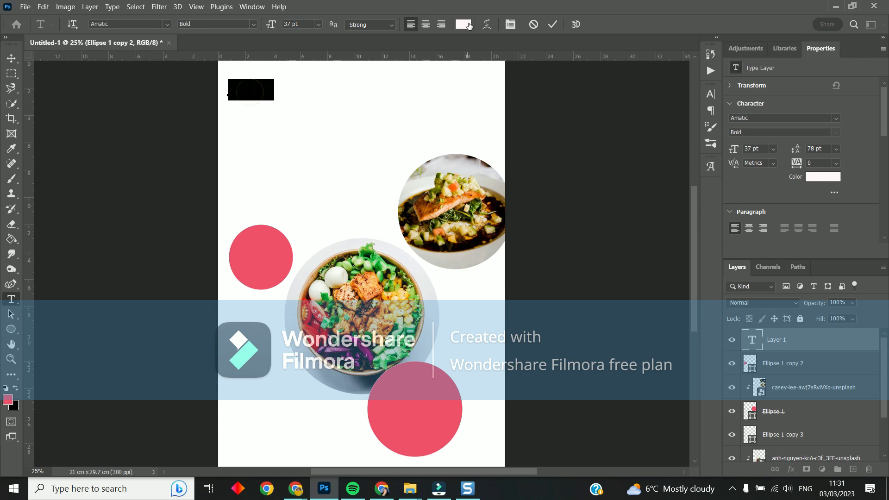
pyautogui.click(464, 24)
pyautogui.moveTo(594, 239); pyautogui.dragTo(613, 278)
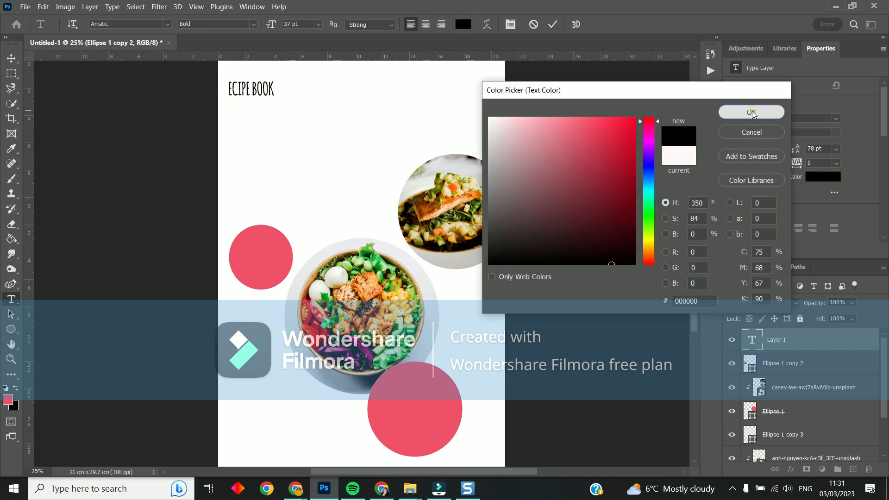
pyautogui.click(751, 113)
# Insert the missing "R" at the start of the title so it reads "RECIPE BOOK"
pyautogui.press('Left')
pyautogui.press('Left')
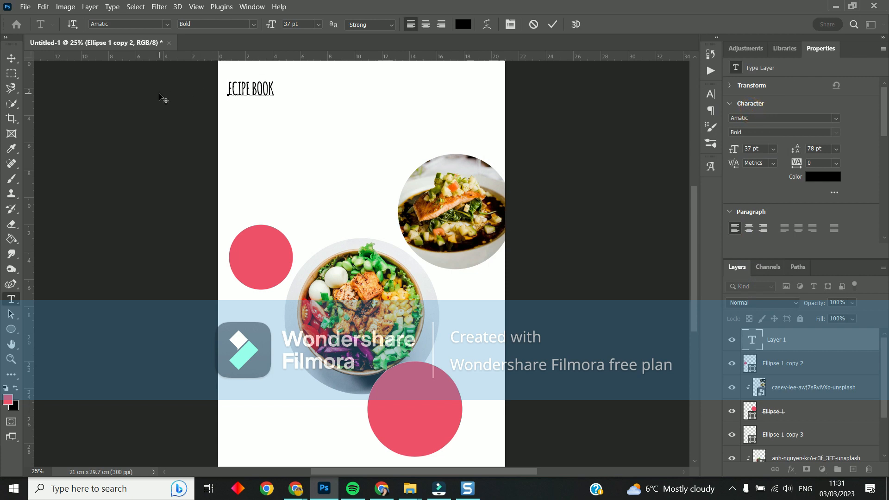
pyautogui.write('R')
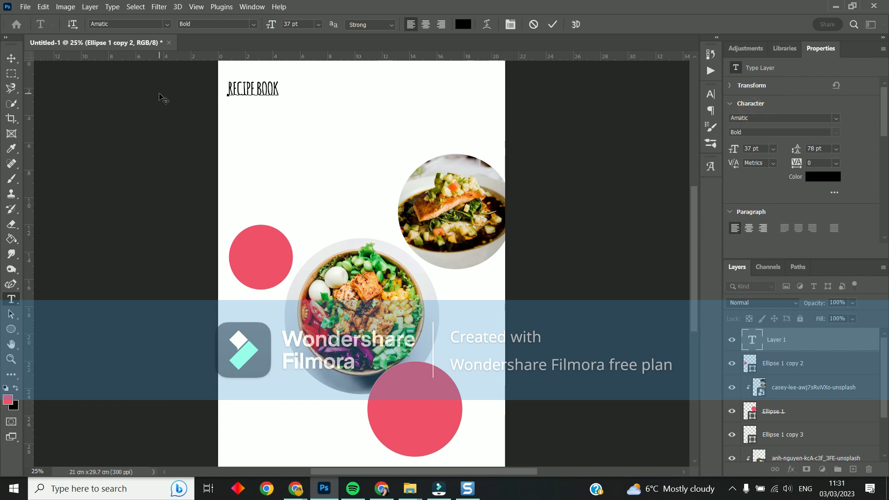
# Enlarge the title to 145 pt and move it down so it sits fully on the page
pyautogui.tripleClick(248, 81)
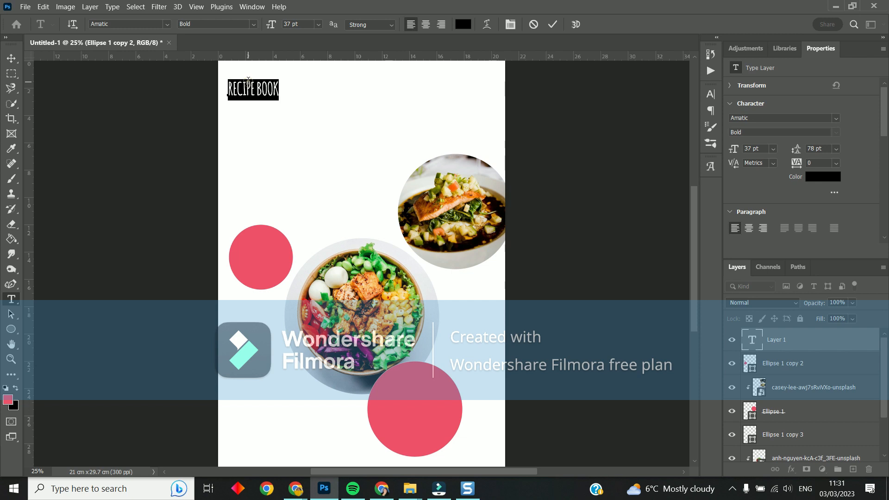
pyautogui.moveTo(271, 24); pyautogui.dragTo(324, 24)
pyautogui.click(11, 58)
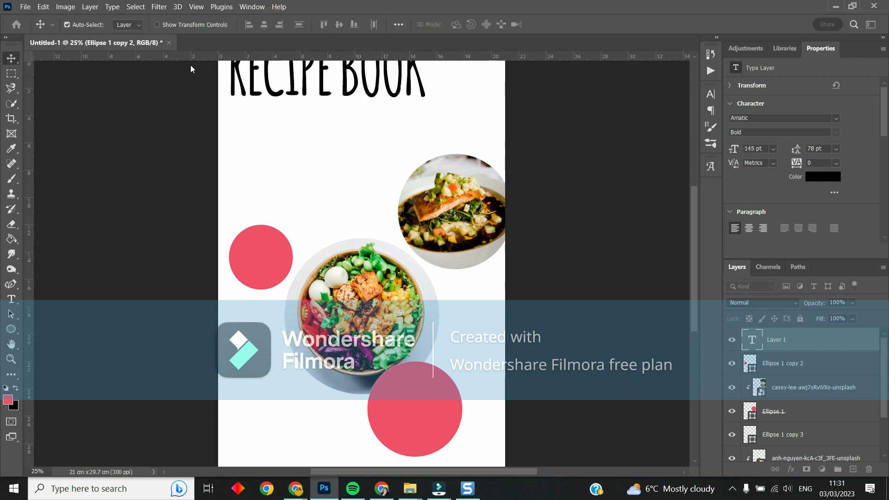
pyautogui.moveTo(268, 82); pyautogui.dragTo(269, 122)
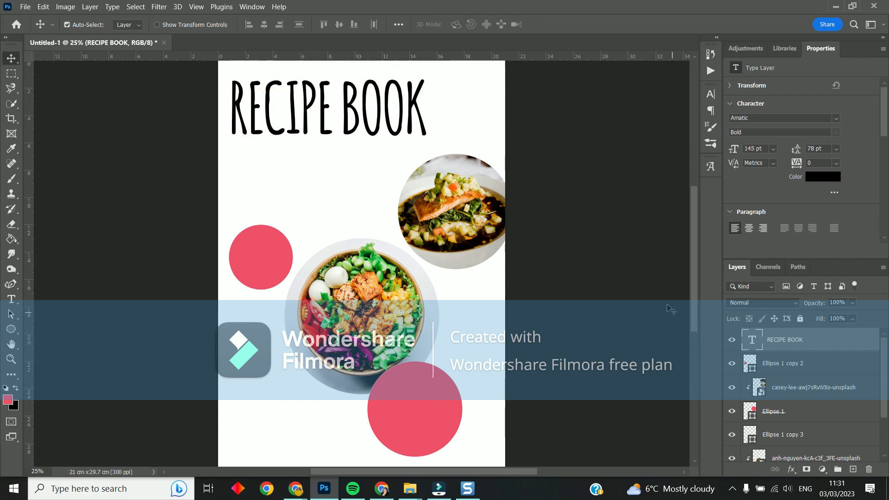
# Warp the "RECIPE BOOK" title with the Arc style, setting the bend to +7% and horizontal distortion to +6%
pyautogui.doubleClick(755, 341)
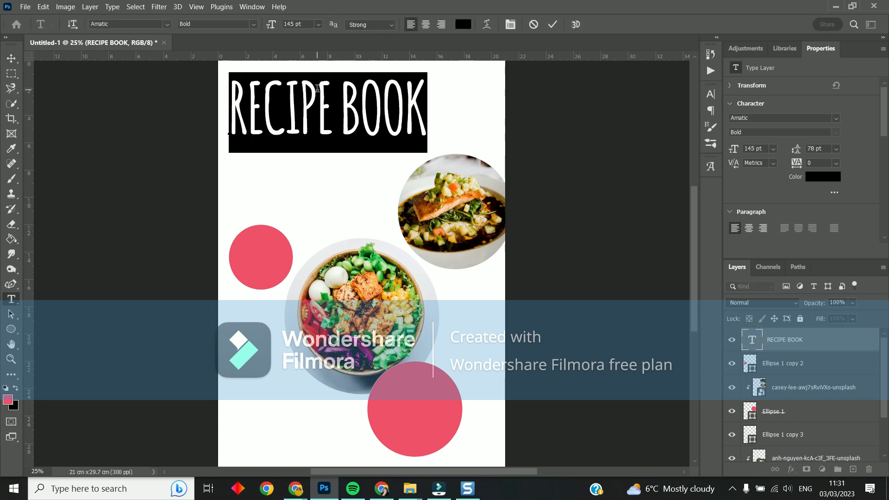
pyautogui.click(511, 26)
pyautogui.click(512, 28)
pyautogui.click(487, 25)
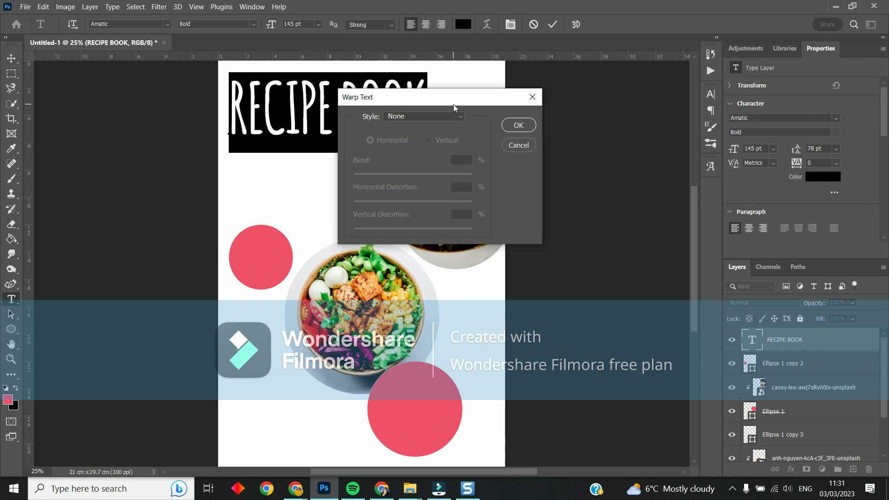
pyautogui.moveTo(455, 99); pyautogui.dragTo(583, 93)
pyautogui.click(578, 110)
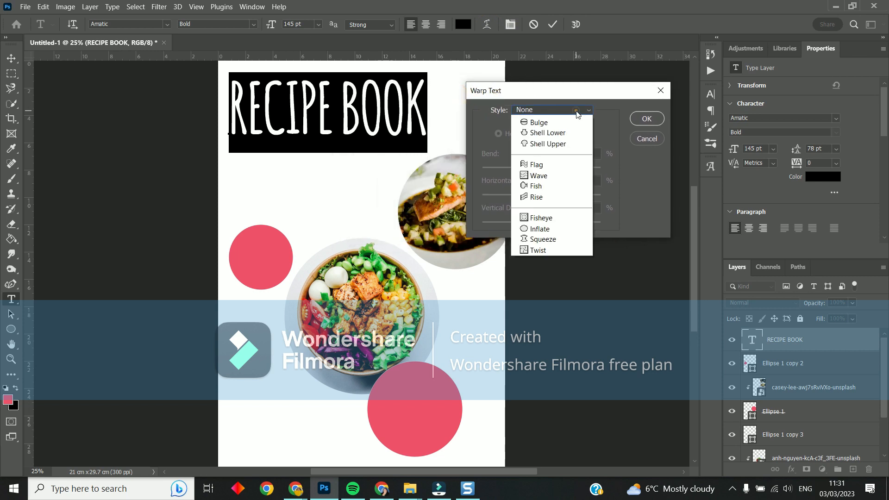
pyautogui.click(553, 141)
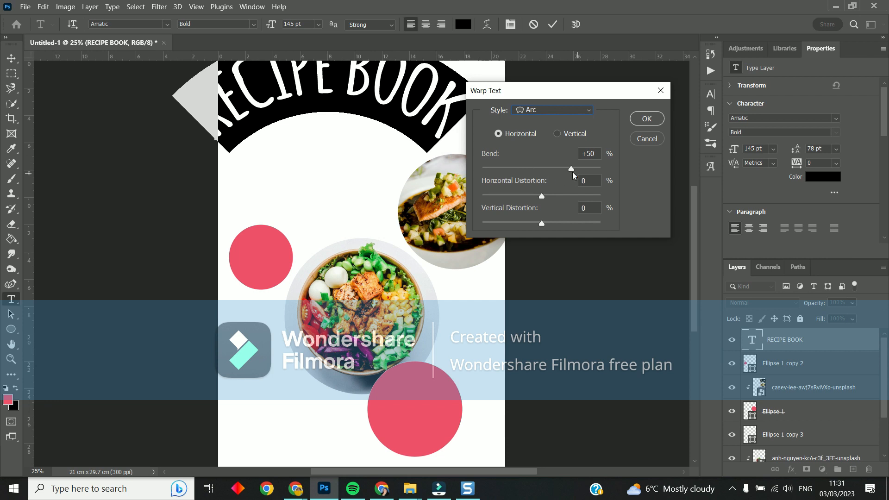
pyautogui.moveTo(571, 170); pyautogui.dragTo(545, 195)
# Change the title's warp to Bulge with a bend of -21% and reposition the title centred above the images
pyautogui.click(532, 112)
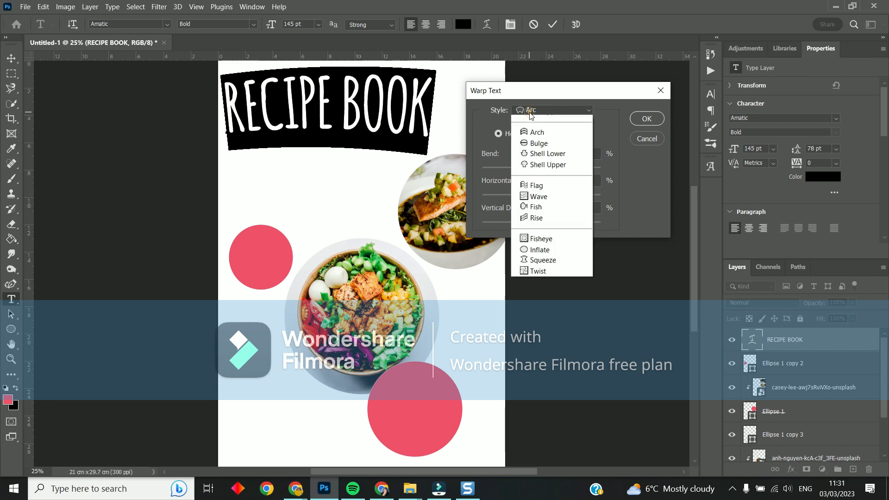
pyautogui.click(535, 199)
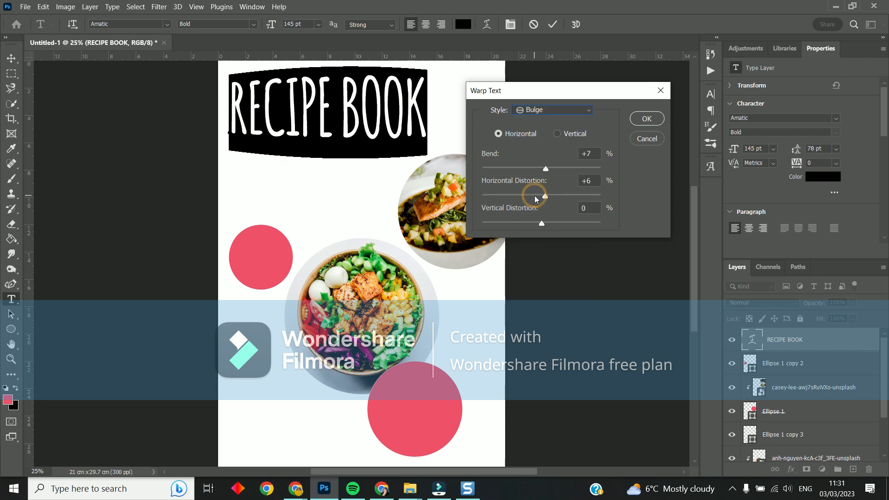
pyautogui.moveTo(547, 169); pyautogui.dragTo(529, 174)
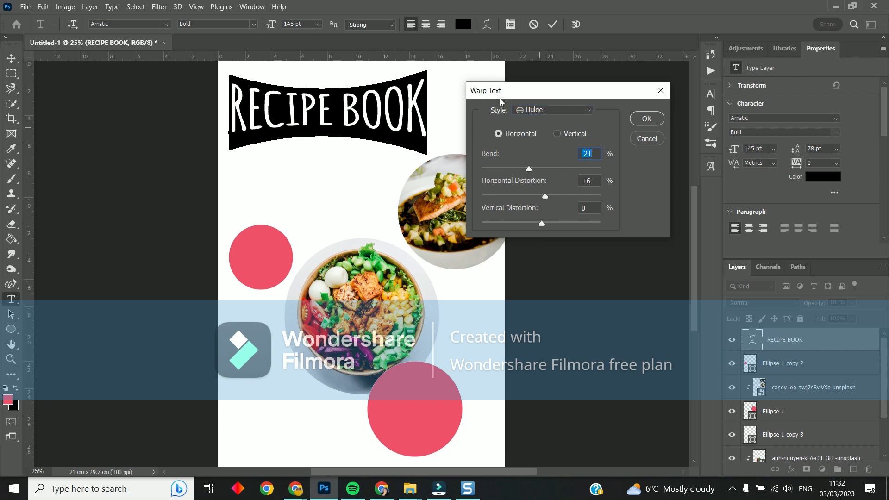
pyautogui.click(641, 120)
pyautogui.click(11, 58)
pyautogui.moveTo(263, 115); pyautogui.dragTo(285, 110)
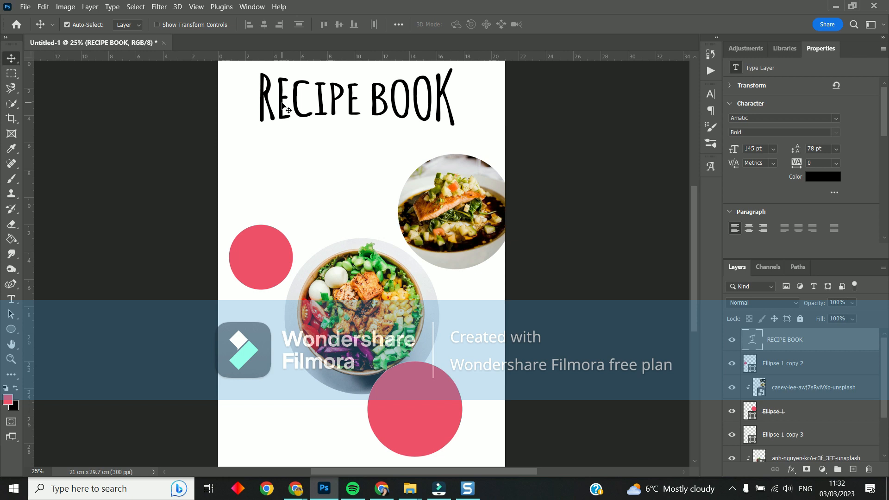
# Draw a triangle about 6.3 by 6.4 cm below the title, beside the salmon dish photo
pyautogui.click(11, 330)
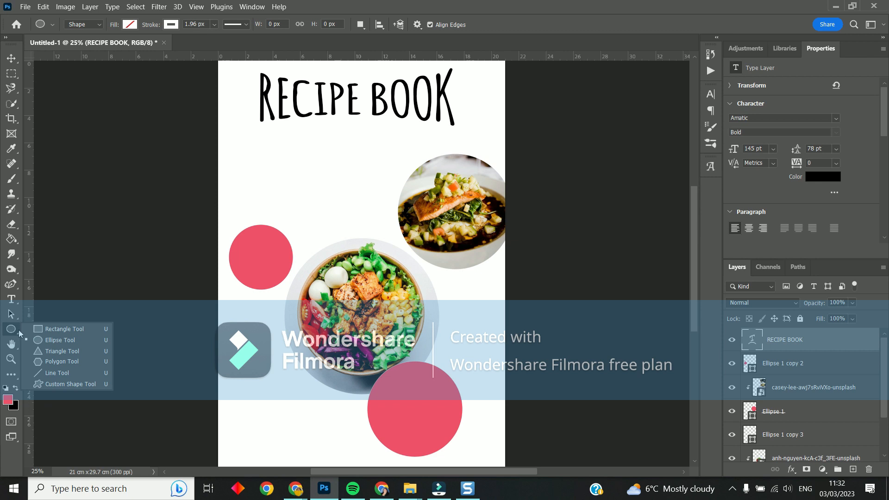
pyautogui.click(52, 354)
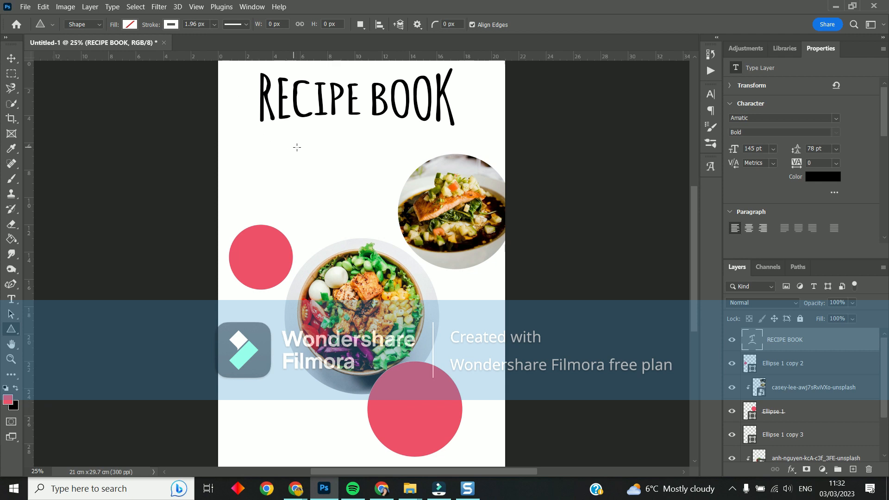
pyautogui.moveTo(307, 138); pyautogui.dragTo(393, 225)
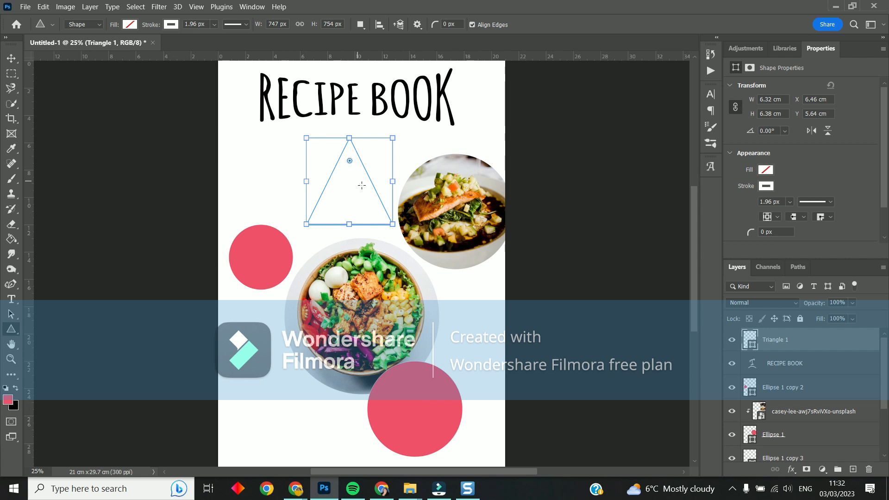
# Fill the triangle with the recently used pinkish red and move it directly above the small circle
pyautogui.click(766, 170)
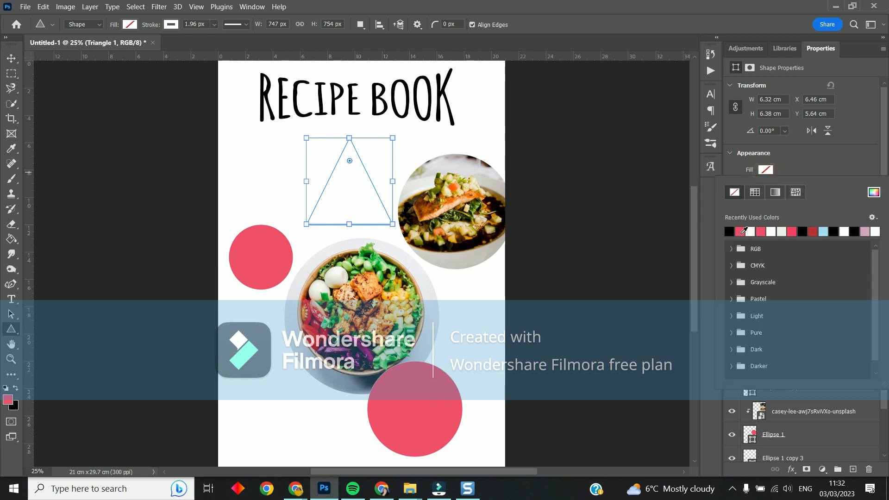
pyautogui.click(743, 231)
pyautogui.click(10, 59)
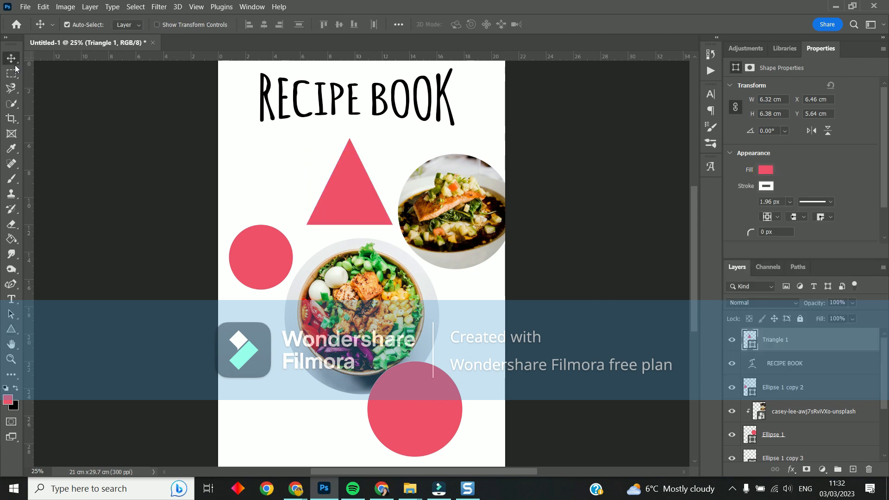
pyautogui.moveTo(354, 205); pyautogui.dragTo(268, 201)
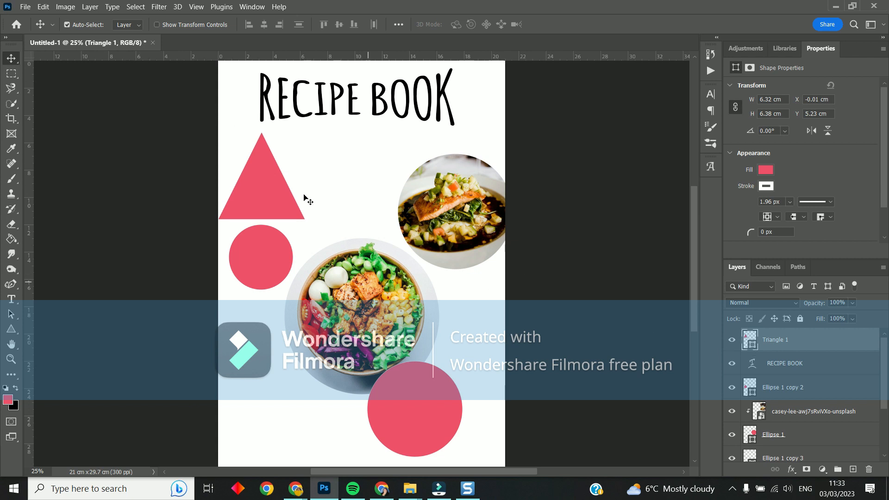
# Convert the triangle tool to Path mode and start text along the triangle's outline at 31 pt
pyautogui.click(12, 329)
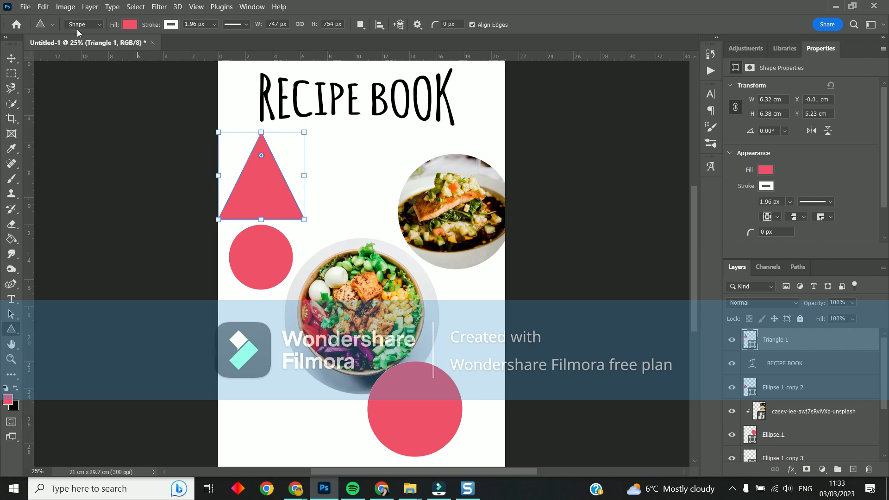
pyautogui.click(99, 26)
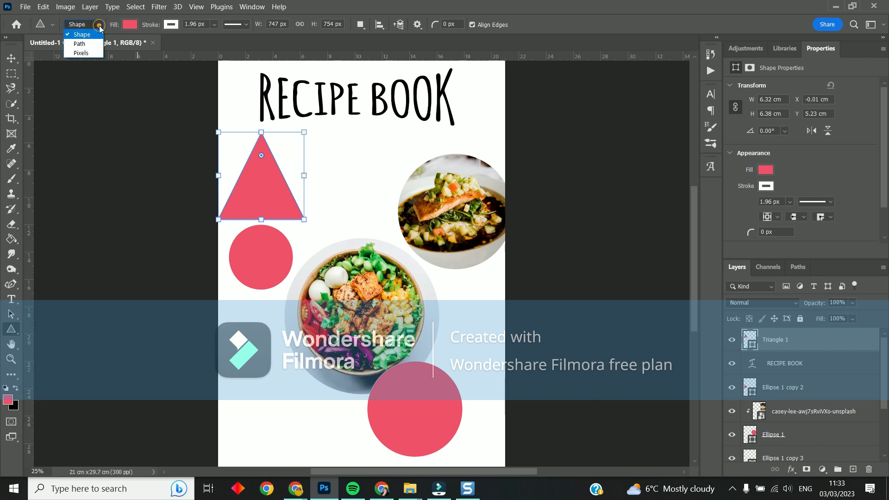
pyautogui.click(80, 43)
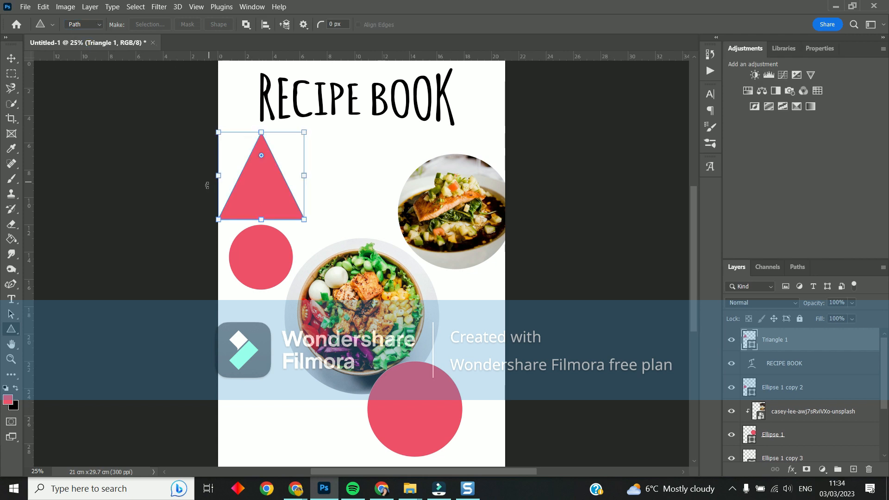
pyautogui.click(12, 301)
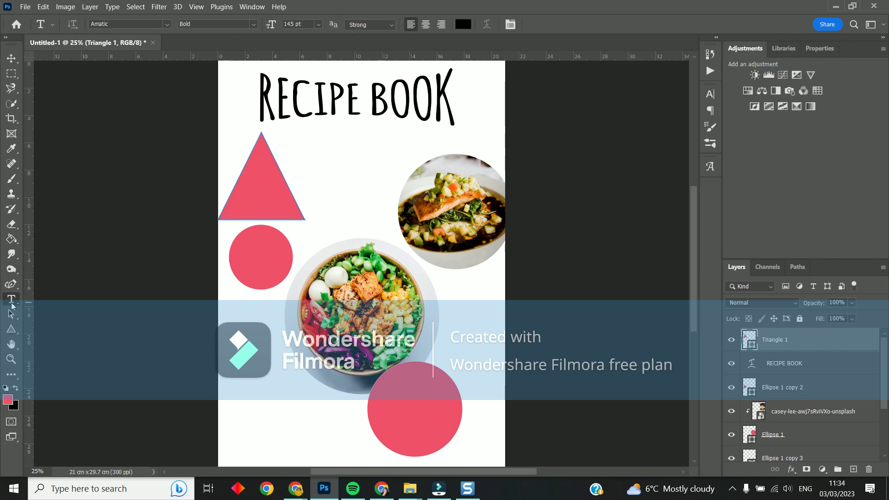
pyautogui.click(222, 208)
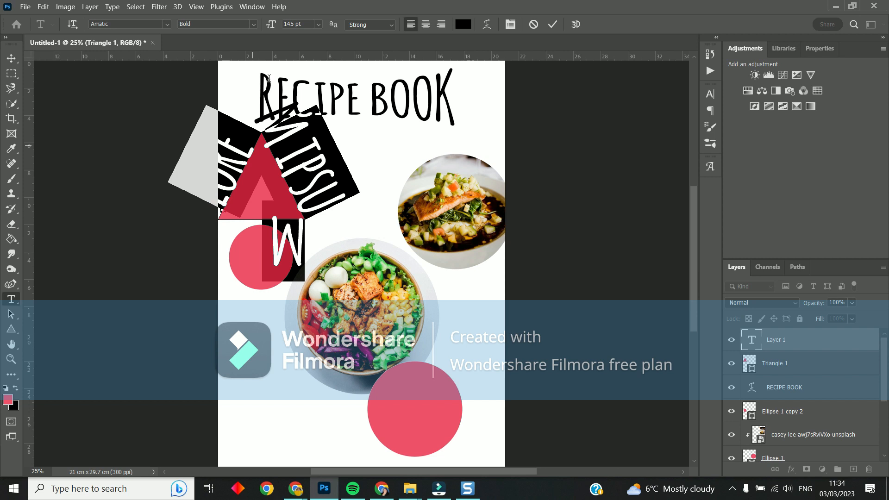
pyautogui.moveTo(273, 28); pyautogui.dragTo(206, 33)
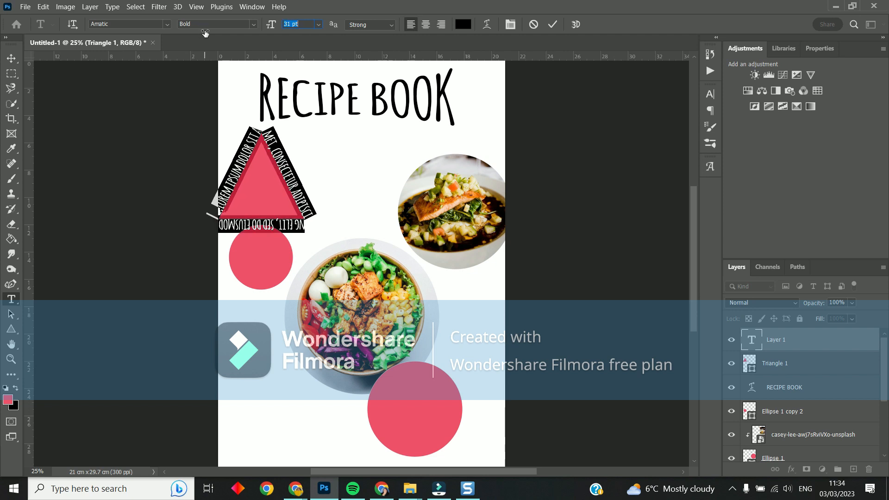
# Enter "HEALTHY EATING 101", "DELICIOUS FOOD" and "EASY TO COOK" along the triangle's three sides, spaced so each phrase sits on its own side
pyautogui.hotkey('ctrl', 'z')
pyautogui.write('HEALTHY EATING 101')
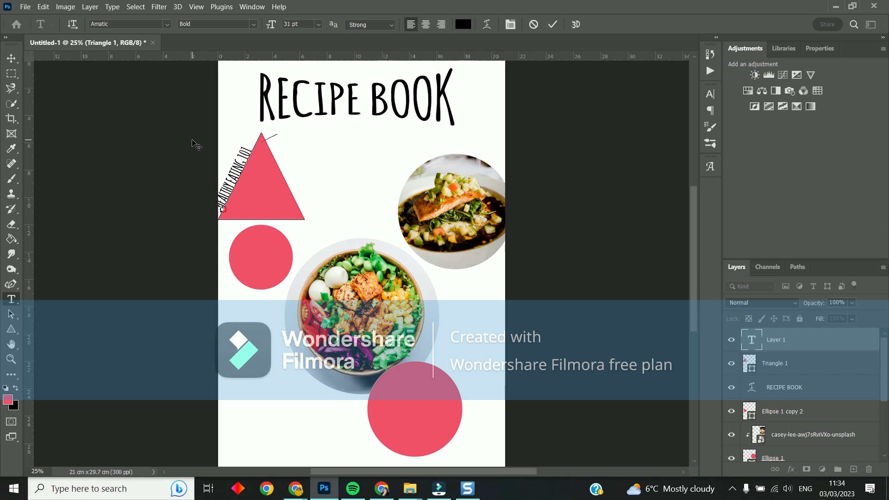
pyautogui.write('DELICIOUS FOOD')
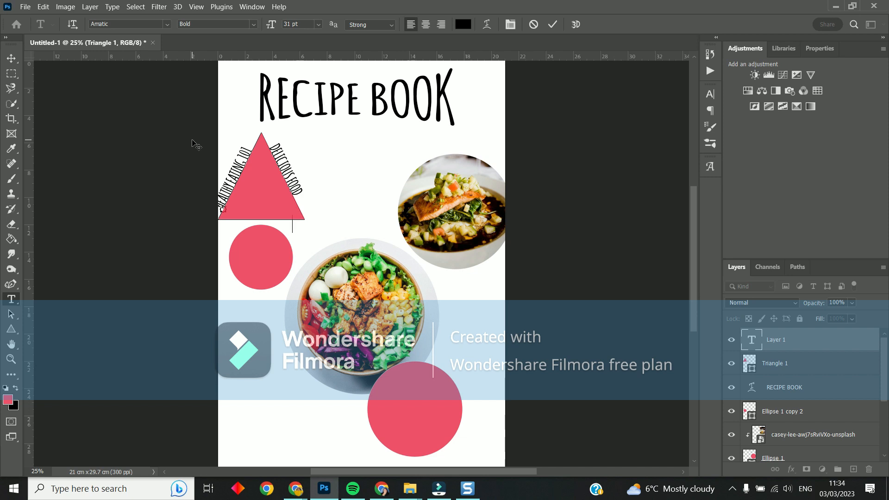
pyautogui.write('EASY TO')
pyautogui.write('P')
pyautogui.write('COOK')
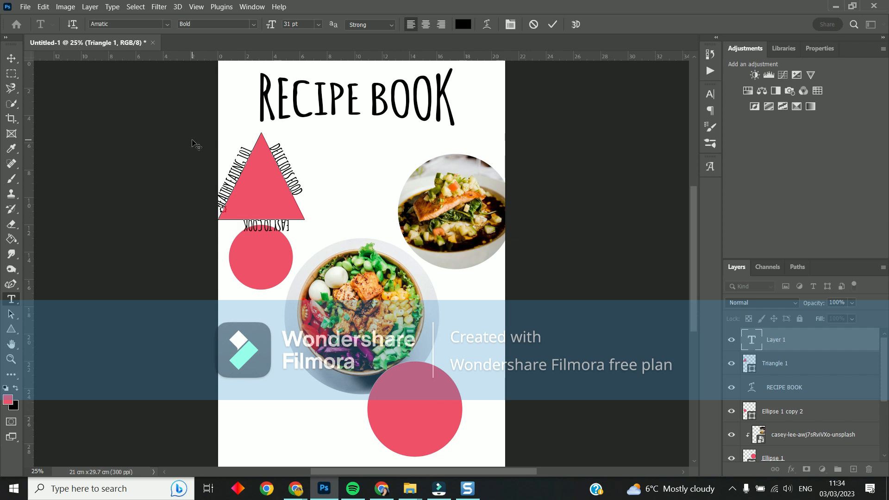
pyautogui.moveTo(289, 226); pyautogui.dragTo(284, 226)
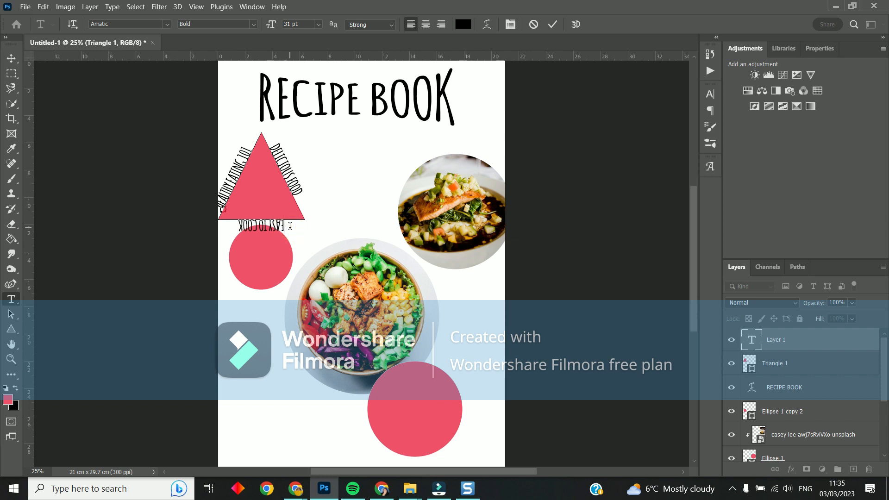
# Hide the Triangle 1 layer and move the triangular text to the page's lower-left corner, beside the large pink circle
pyautogui.click(11, 58)
pyautogui.click(157, 194)
pyautogui.moveTo(262, 198)
pyautogui.mouseDown()
pyautogui.moveTo(319, 204)
pyautogui.moveTo(331, 221)
pyautogui.moveTo(357, 213)
pyautogui.moveTo(204, 169)
pyautogui.moveTo(343, 194)
pyautogui.moveTo(347, 186)
pyautogui.mouseUp()
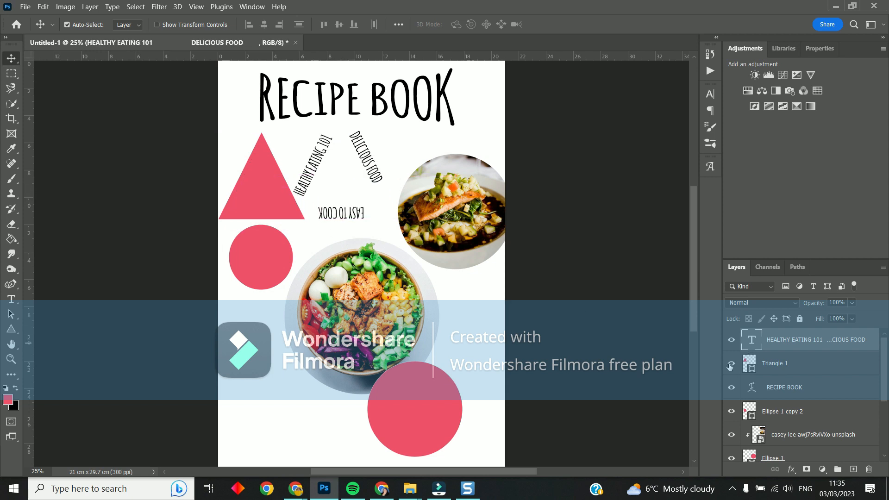
pyautogui.click(731, 364)
pyautogui.moveTo(313, 167); pyautogui.dragTo(249, 476)
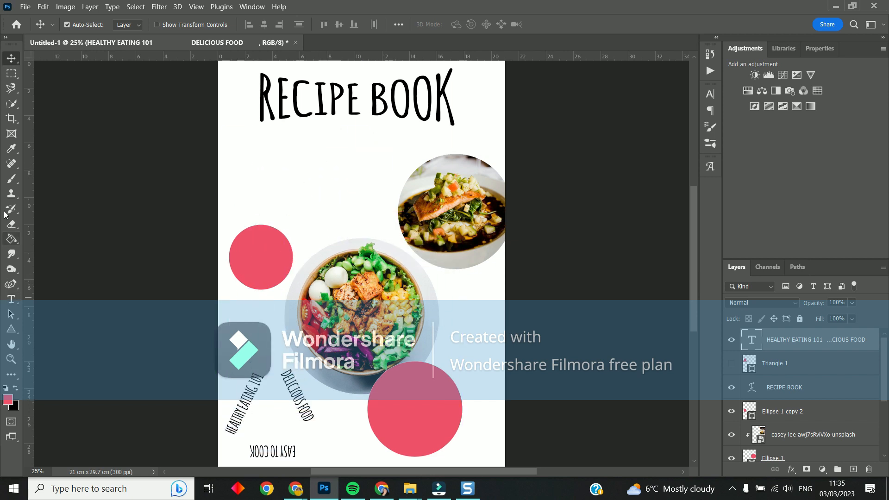
# Draw an open S-shaped path with the Pen tool, running from above the small circle over the salad bowl towards the salmon dish
pyautogui.click(12, 288)
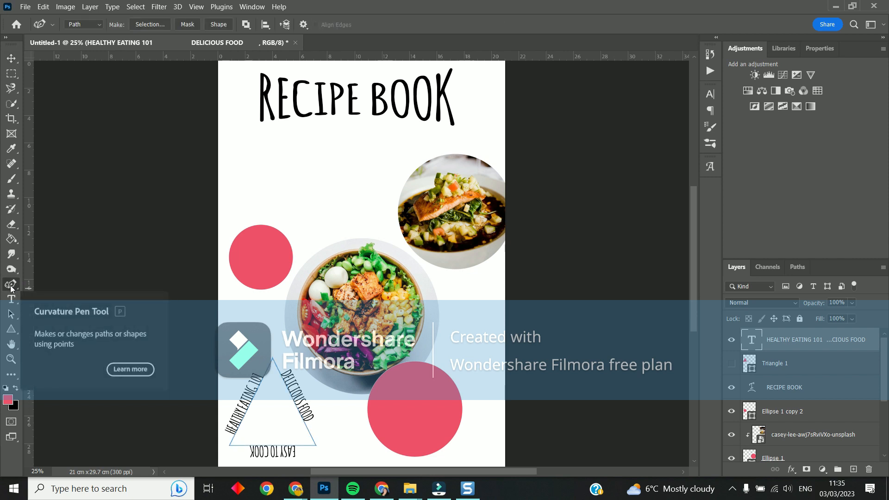
pyautogui.click(10, 286)
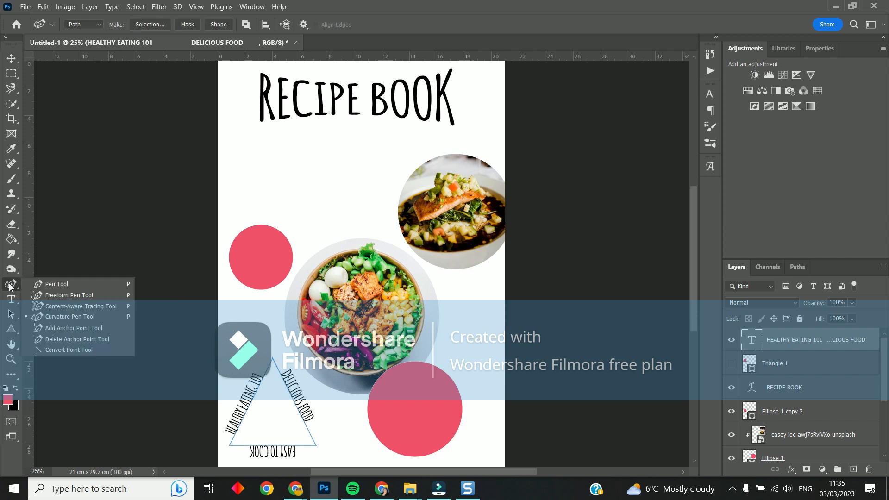
pyautogui.click(53, 284)
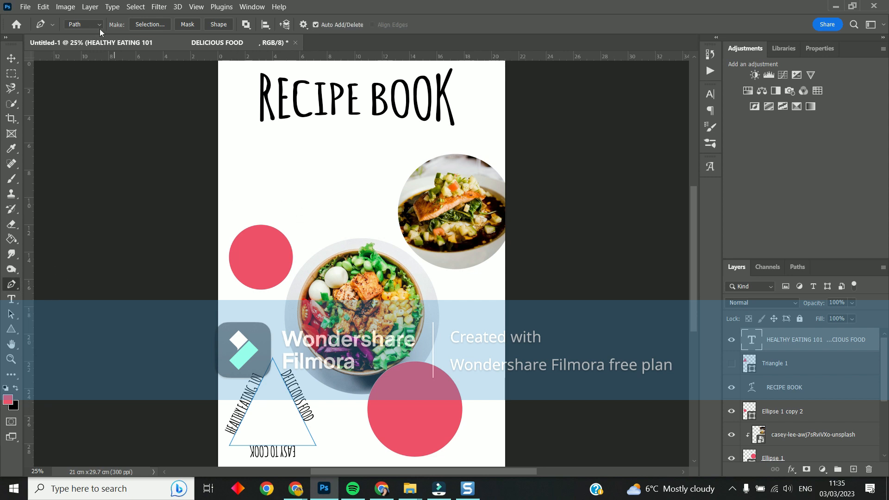
pyautogui.click(88, 24)
pyautogui.click(84, 42)
pyautogui.click(230, 213)
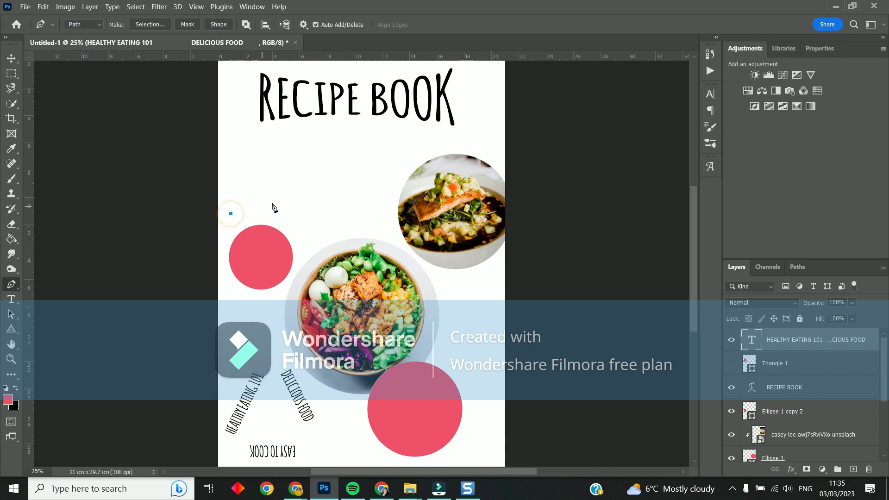
pyautogui.moveTo(300, 236); pyautogui.dragTo(326, 281)
pyautogui.moveTo(367, 205); pyautogui.dragTo(344, 171)
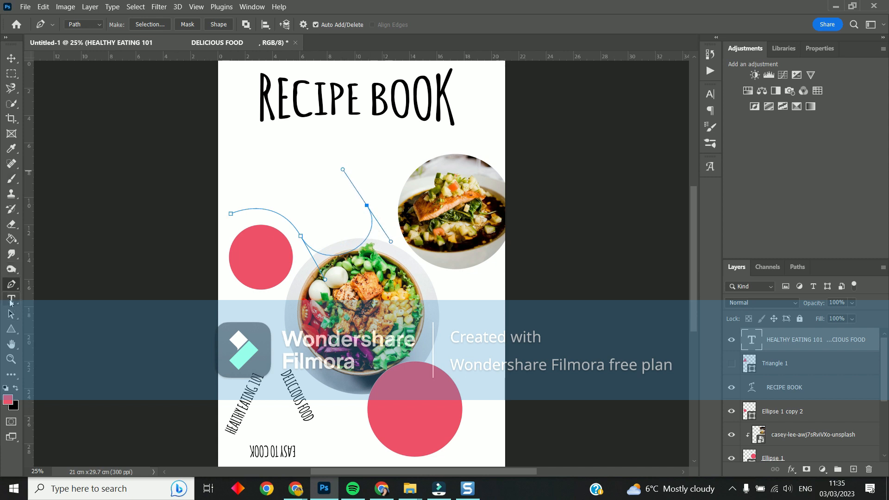
# Add the text "100 RECIPES YOU CAN TRY AT HOME" along the wavy path and move it slightly up and left
pyautogui.click(11, 300)
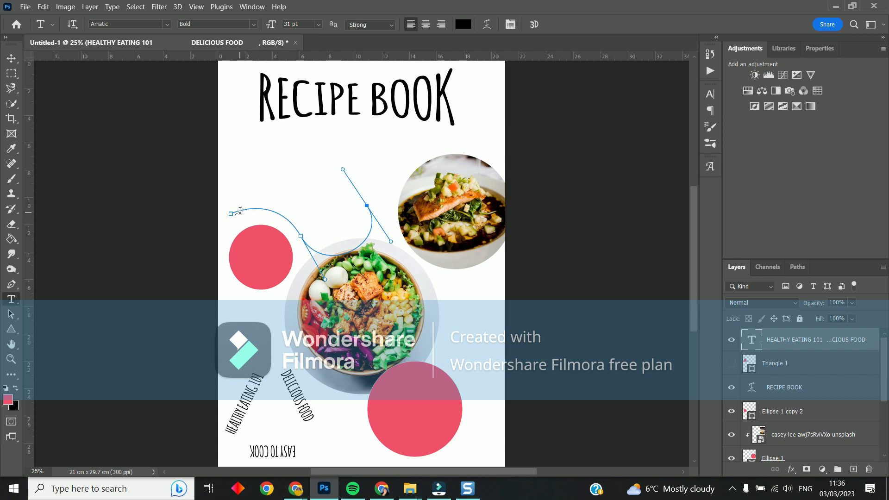
pyautogui.click(238, 213)
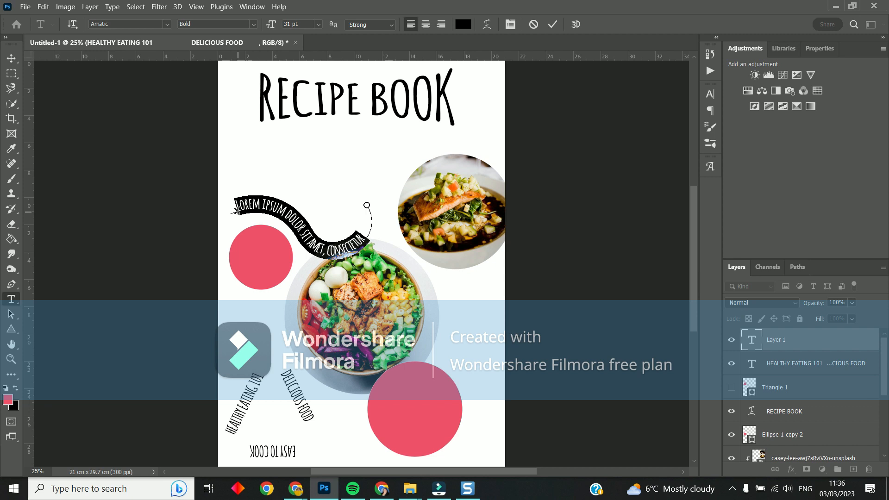
pyautogui.write('100')
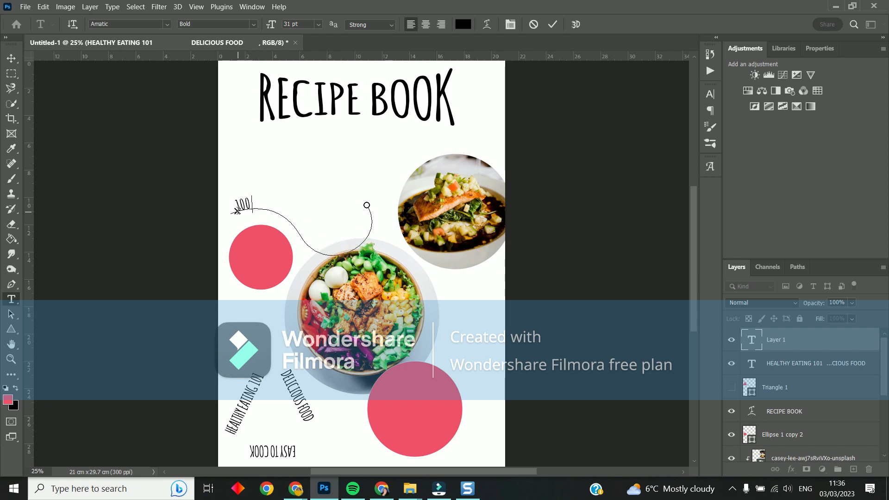
pyautogui.write(' RECIPES')
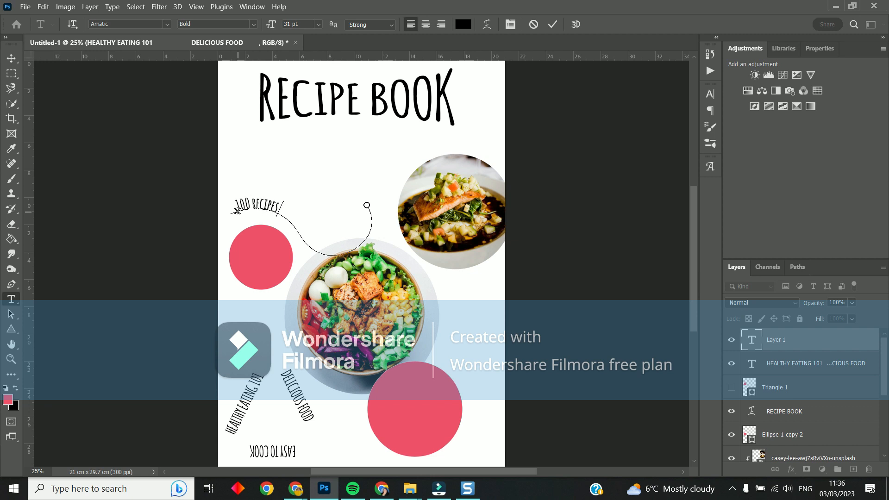
pyautogui.write(' YOU CAN TRY AT HOME')
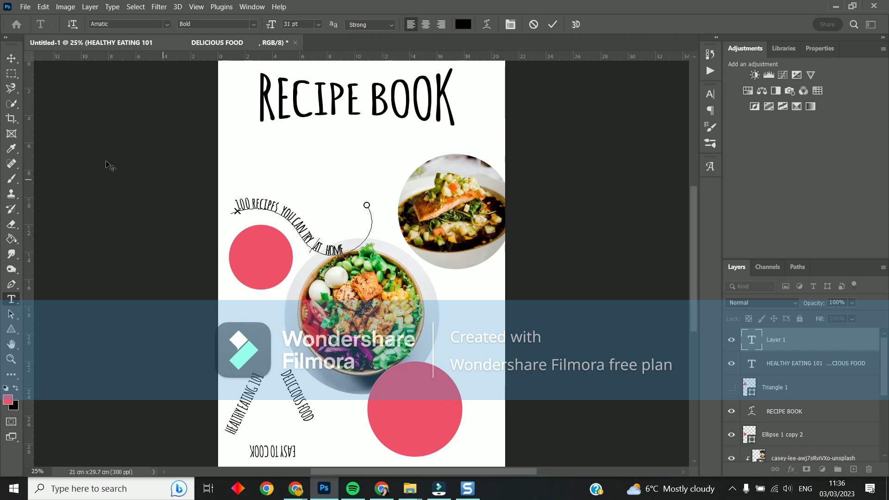
pyautogui.click(8, 61)
pyautogui.moveTo(252, 206); pyautogui.dragTo(238, 185)
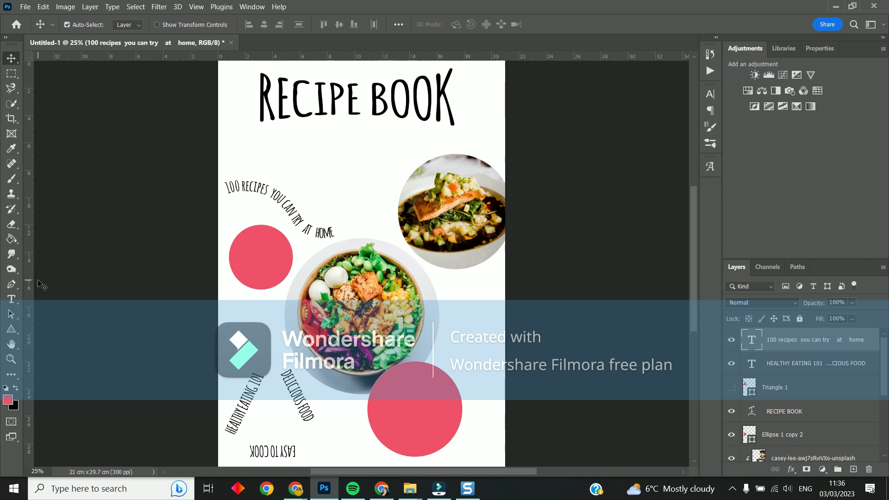
# Draw a closed teardrop-shaped path with the Pen tool between the title and the "100 recipes" text
pyautogui.click(12, 285)
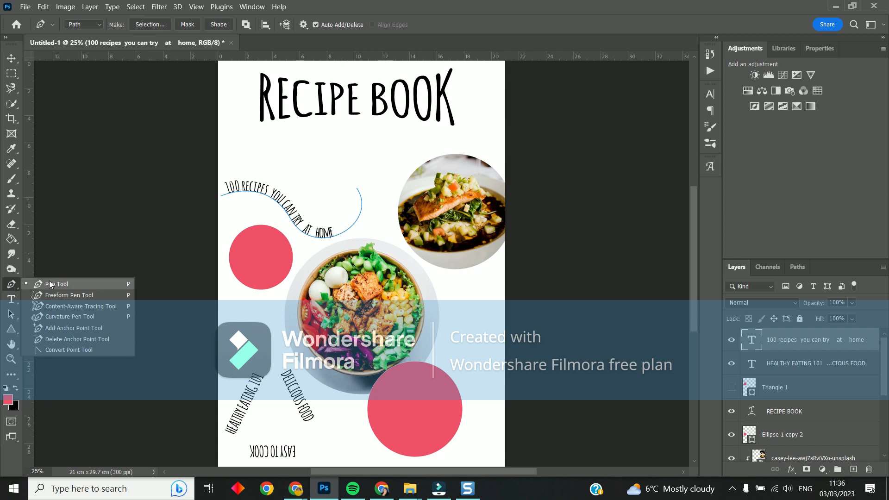
pyautogui.click(67, 283)
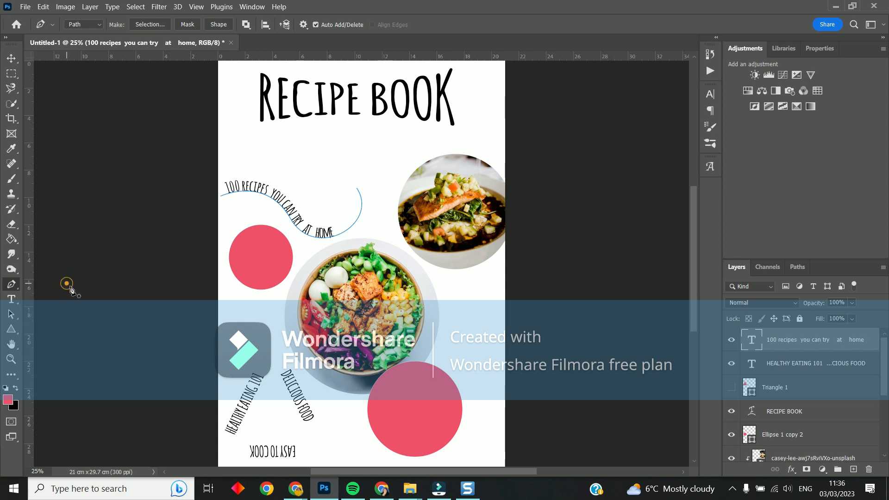
pyautogui.click(100, 25)
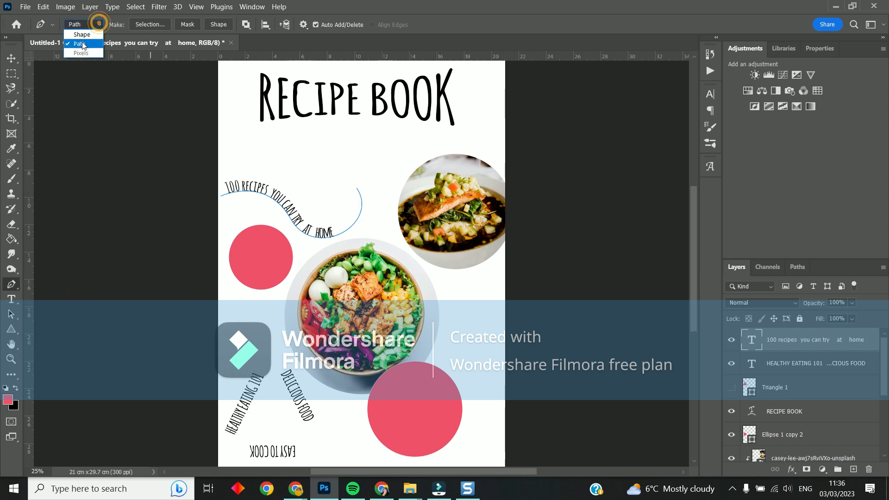
pyautogui.click(249, 148)
pyautogui.click(248, 139)
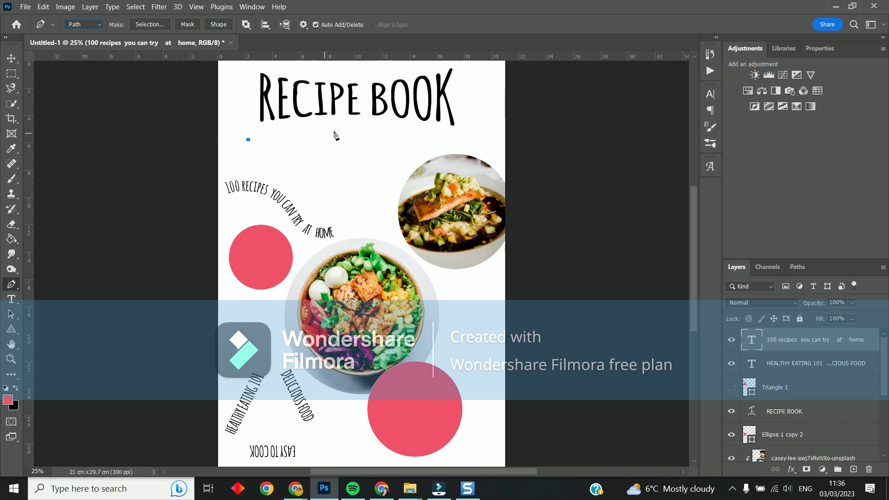
pyautogui.moveTo(361, 123); pyautogui.dragTo(412, 138)
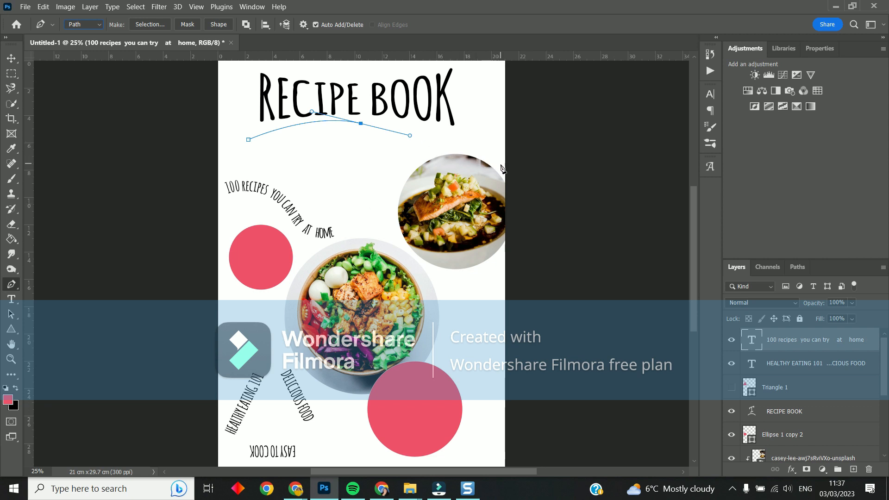
pyautogui.moveTo(501, 164); pyautogui.dragTo(570, 217)
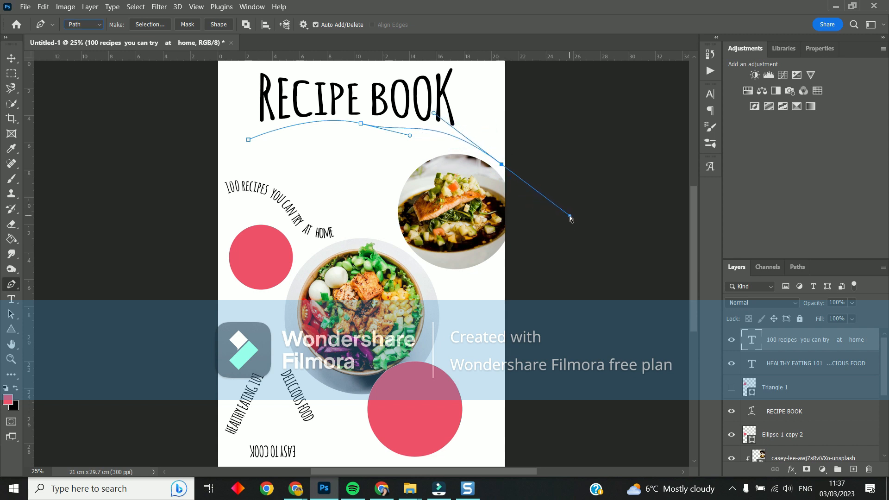
pyautogui.hotkey('ctrl', 'z')
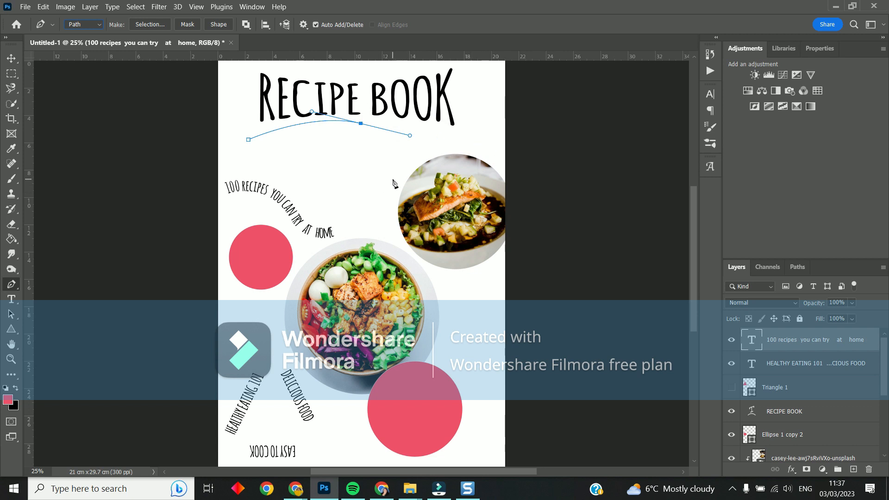
pyautogui.moveTo(393, 199); pyautogui.dragTo(380, 216)
pyautogui.click(248, 140)
pyautogui.moveTo(248, 141); pyautogui.dragTo(203, 74)
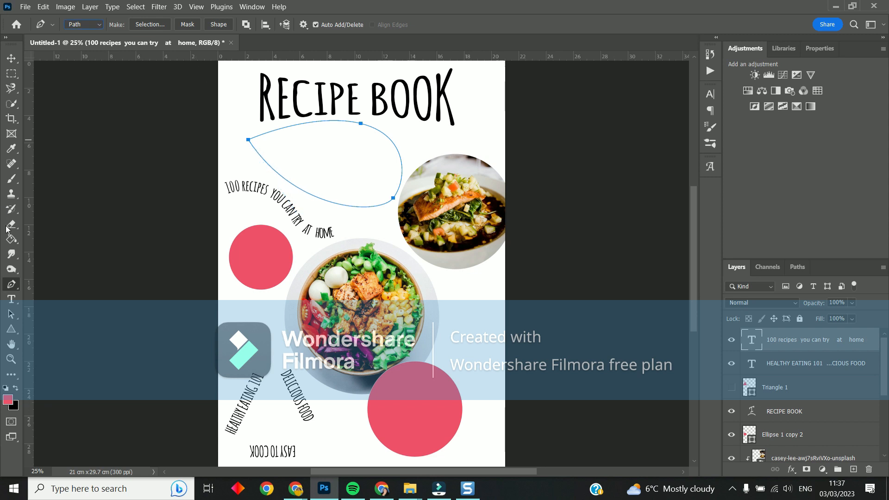
# Enter the text "HERE IS SOME MORE TEXT" along the outside of the closed teardrop path, starting near its pointed end
pyautogui.click(11, 299)
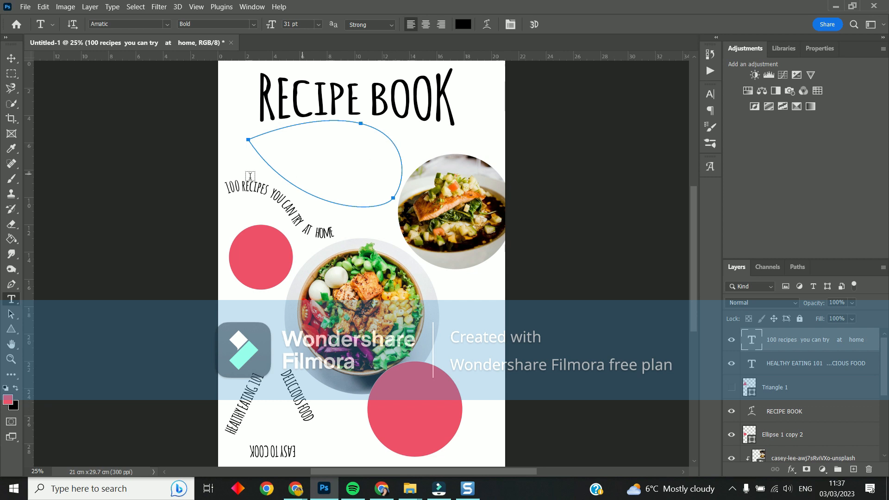
pyautogui.click(261, 154)
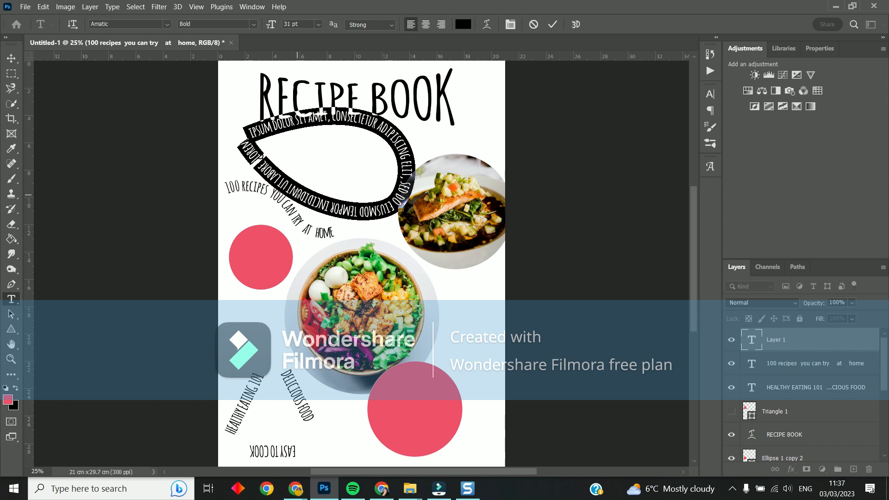
pyautogui.press('BackSpace')
pyautogui.write('here i')
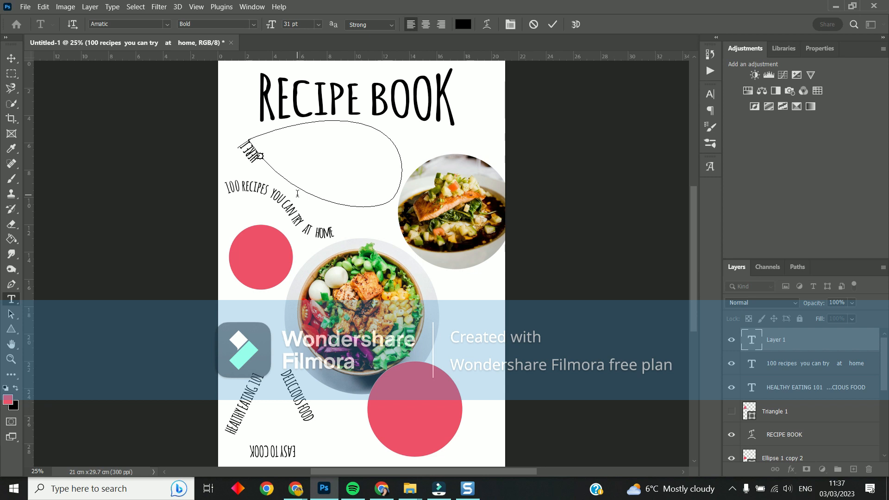
pyautogui.write('s some more text')
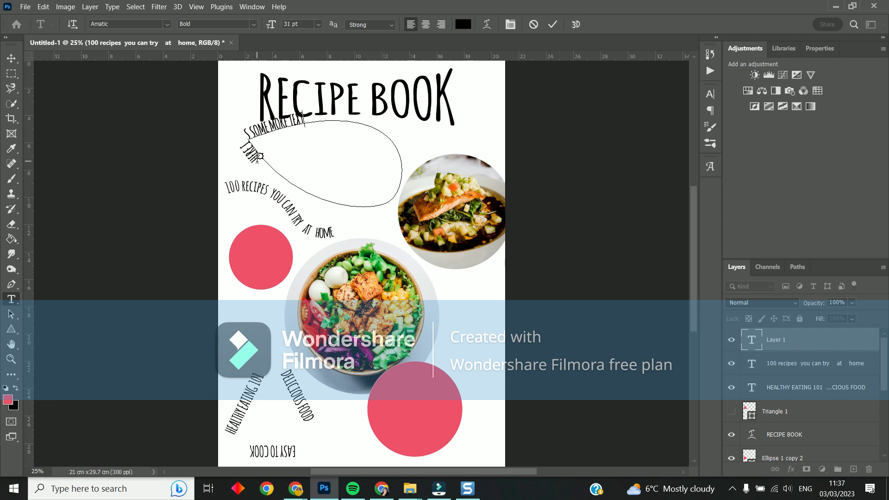